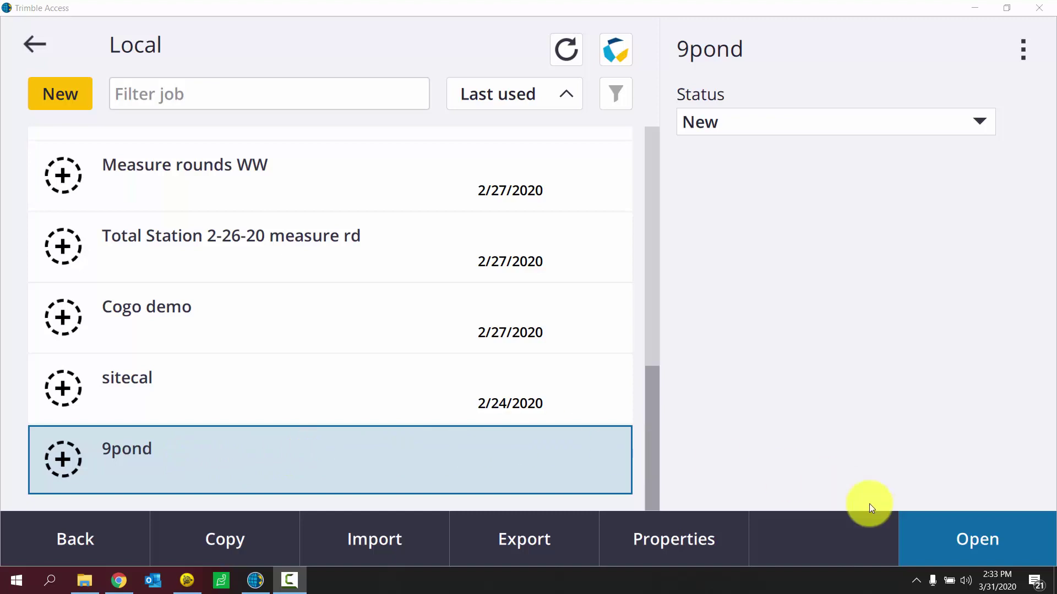
Step: Try opening the 9pond job and dismiss the version 2.50.2 error
{"action": "left_click", "coordinate": [936, 532]}
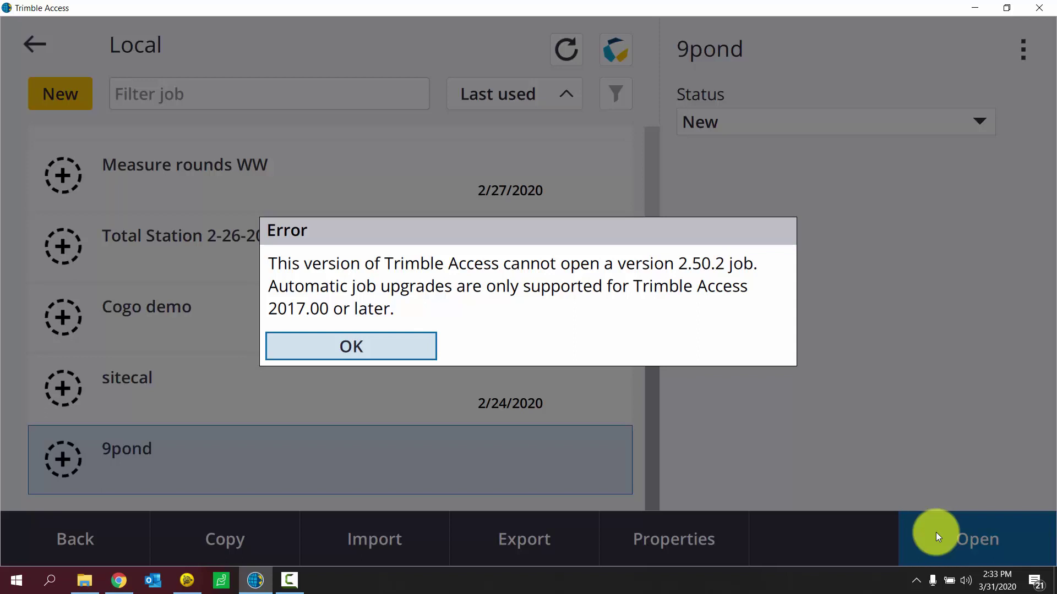
{"action": "key", "text": "Return"}
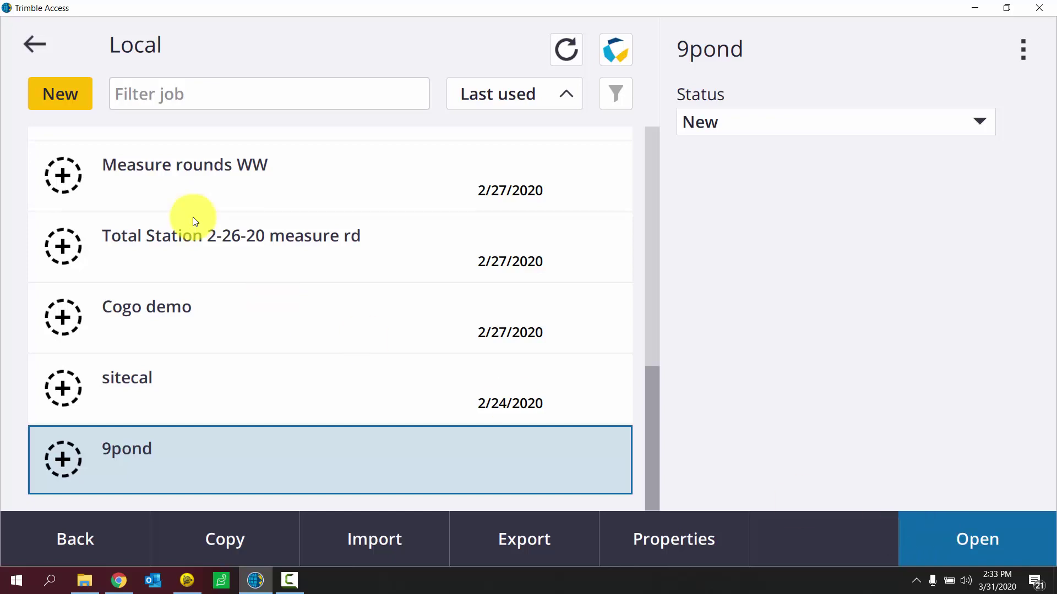
Step: Show the About screen and highlight installed version 2019.11 (20616)
{"action": "left_click", "coordinate": [34, 48]}
{"action": "left_click", "coordinate": [39, 38]}
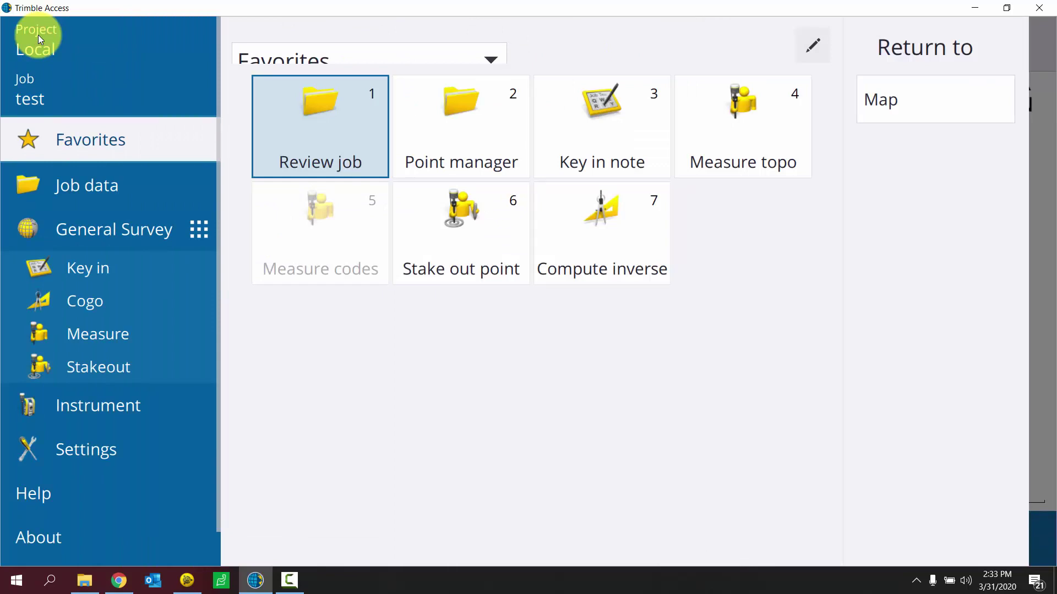
{"action": "scroll", "coordinate": [78, 165], "scroll_direction": "down", "scroll_amount": 2}
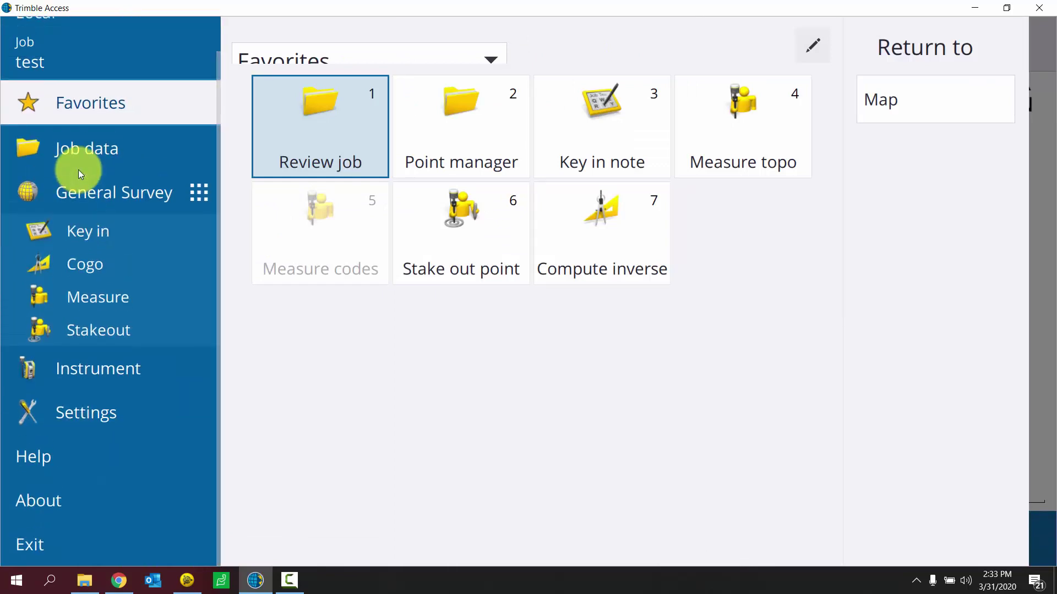
{"action": "left_click", "coordinate": [60, 503]}
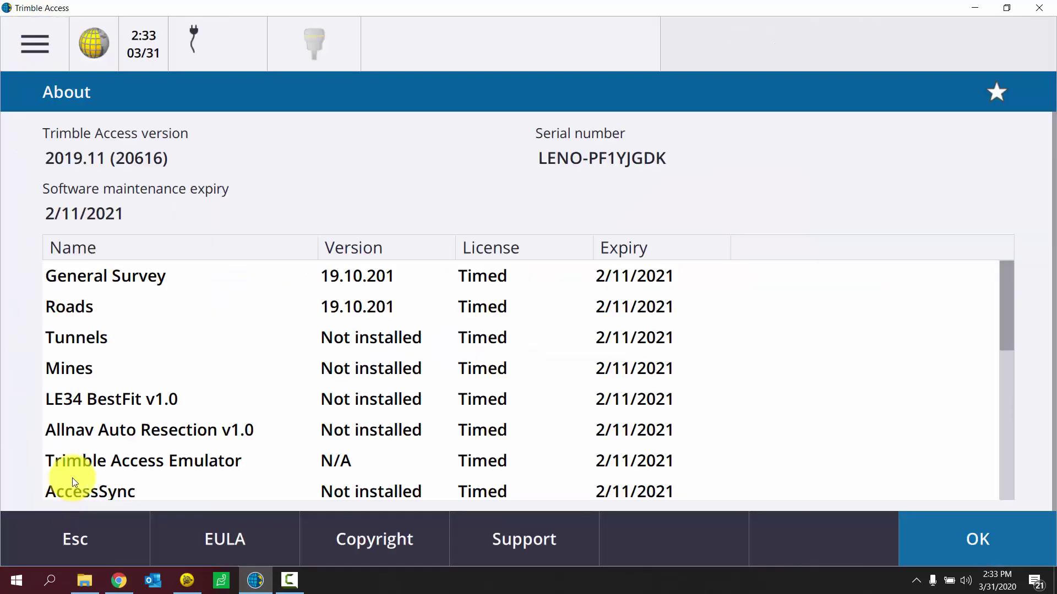
{"action": "left_click_drag", "start_coordinate": [177, 160], "coordinate": [44, 154]}
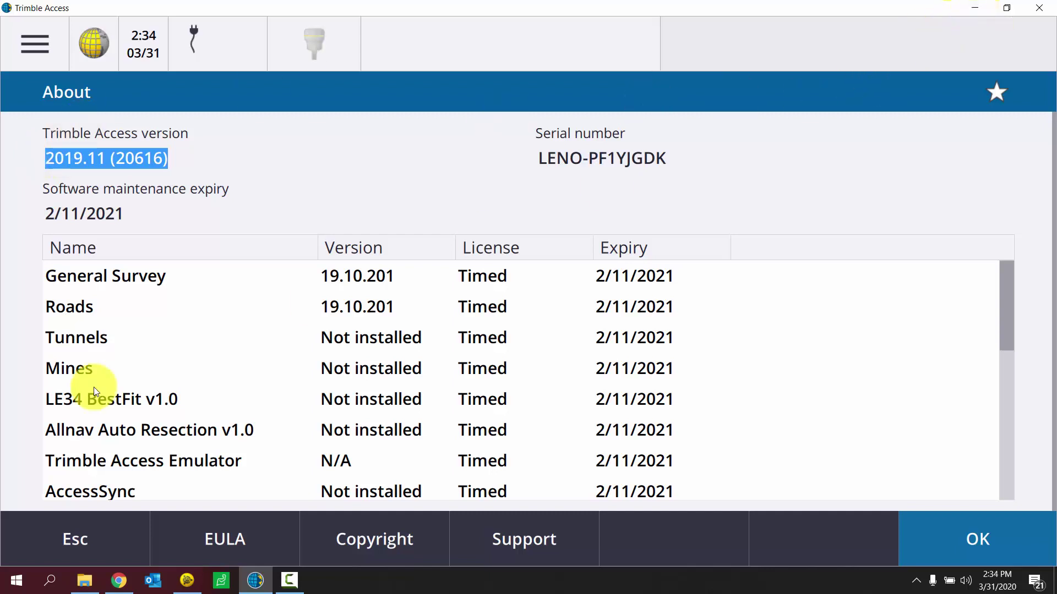
Step: Switch to the tbc.trimbleaccess.com/jobconverter page in the browser
{"action": "left_click", "coordinate": [118, 579]}
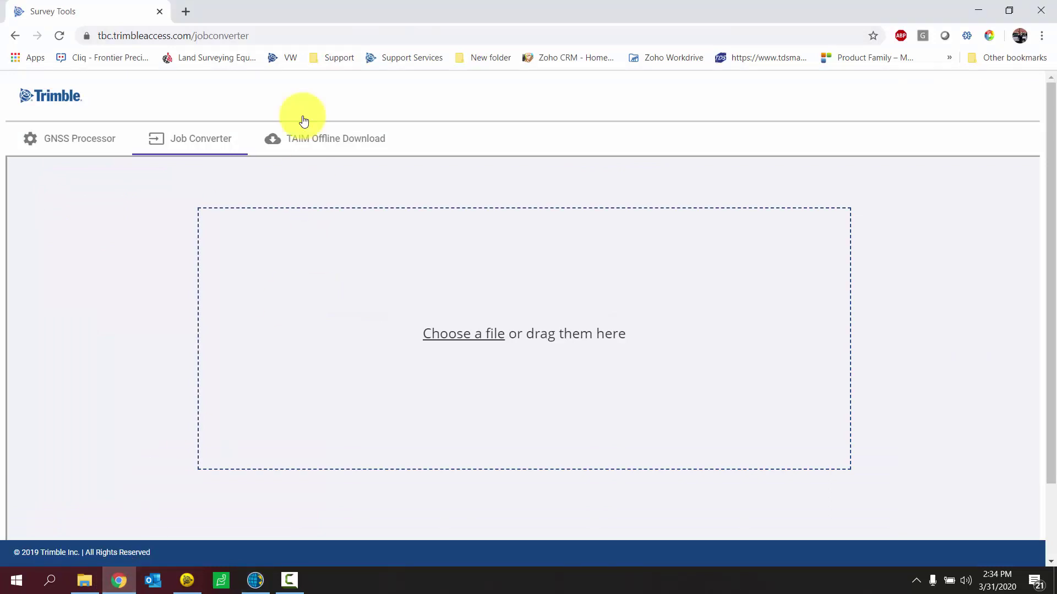
{"action": "left_click", "coordinate": [257, 43]}
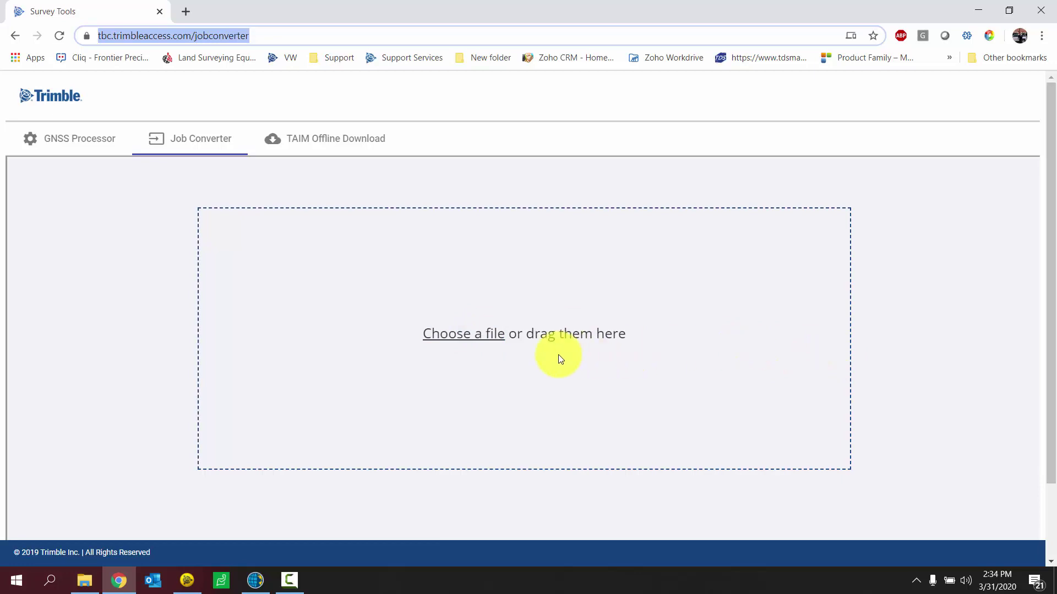
Step: Upload 9pond.job from the emulator's Trimble Data > Projects > Local folder to the converter
{"action": "left_click", "coordinate": [453, 345]}
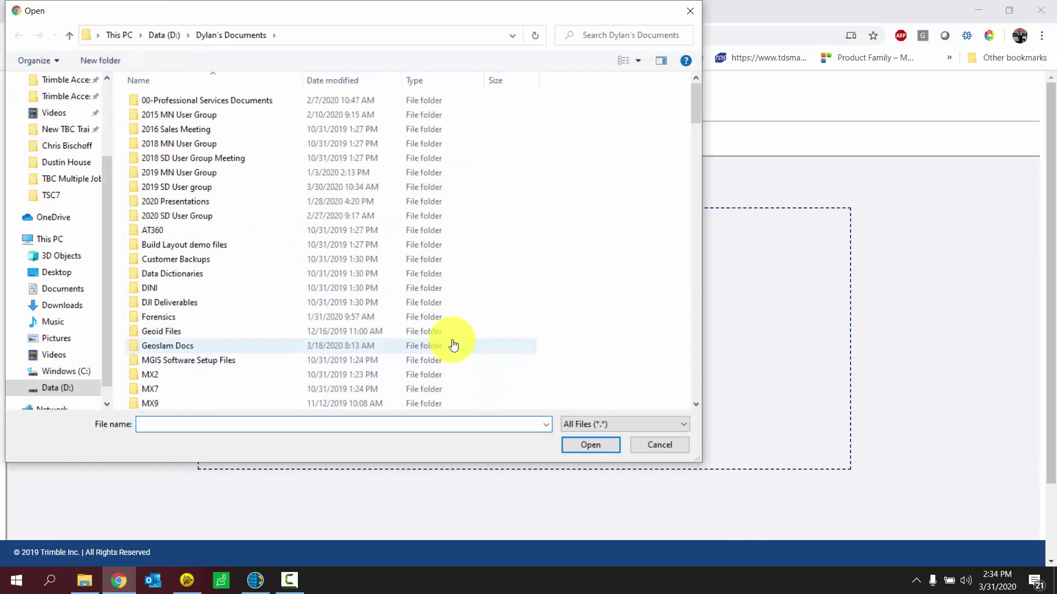
{"action": "scroll", "coordinate": [83, 152], "scroll_direction": "up", "scroll_amount": 3}
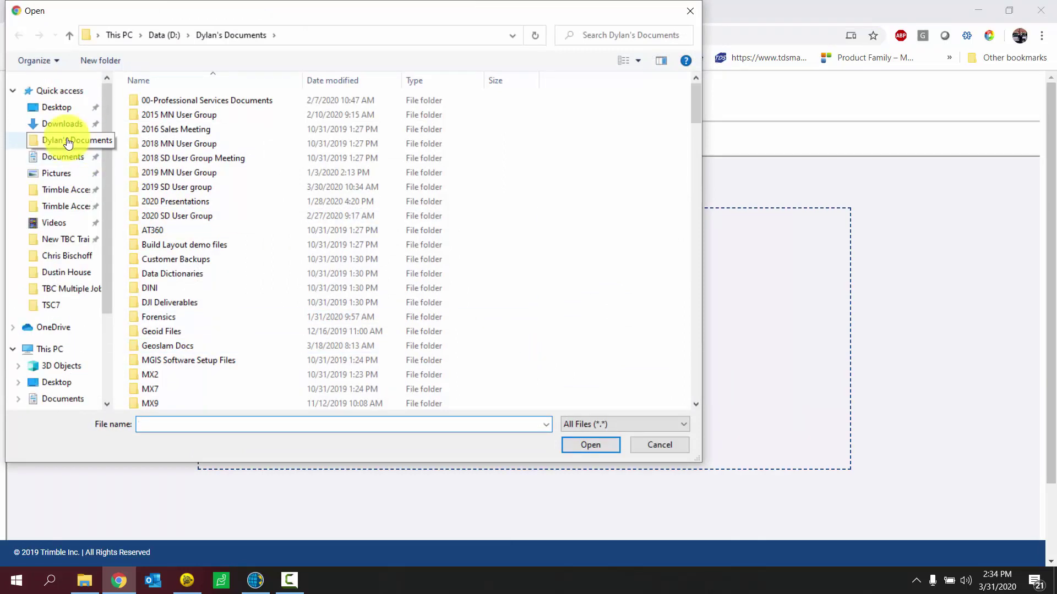
{"action": "left_click", "coordinate": [62, 191]}
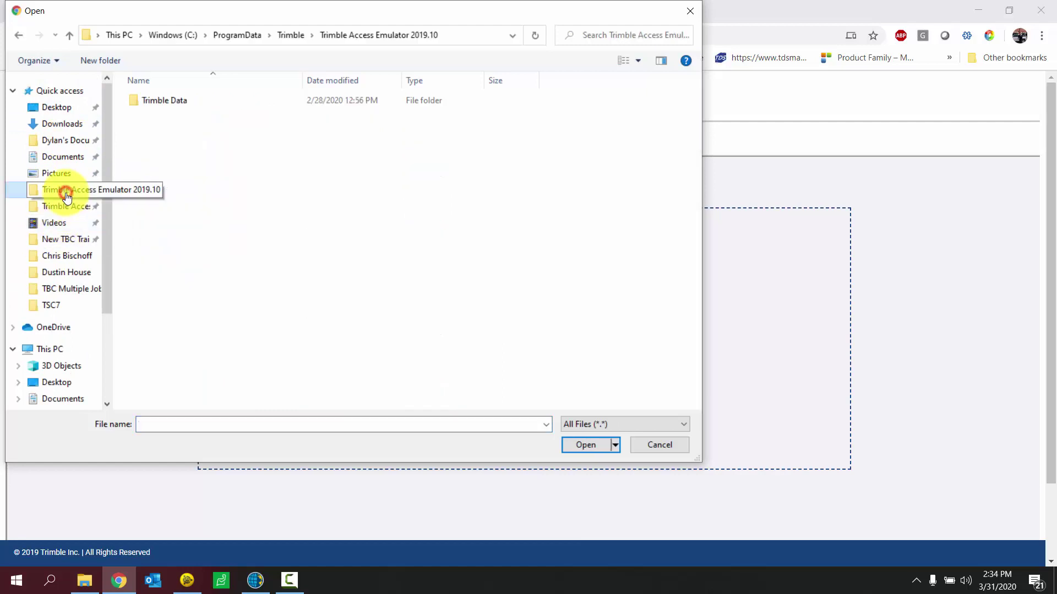
{"action": "double_click", "coordinate": [172, 103]}
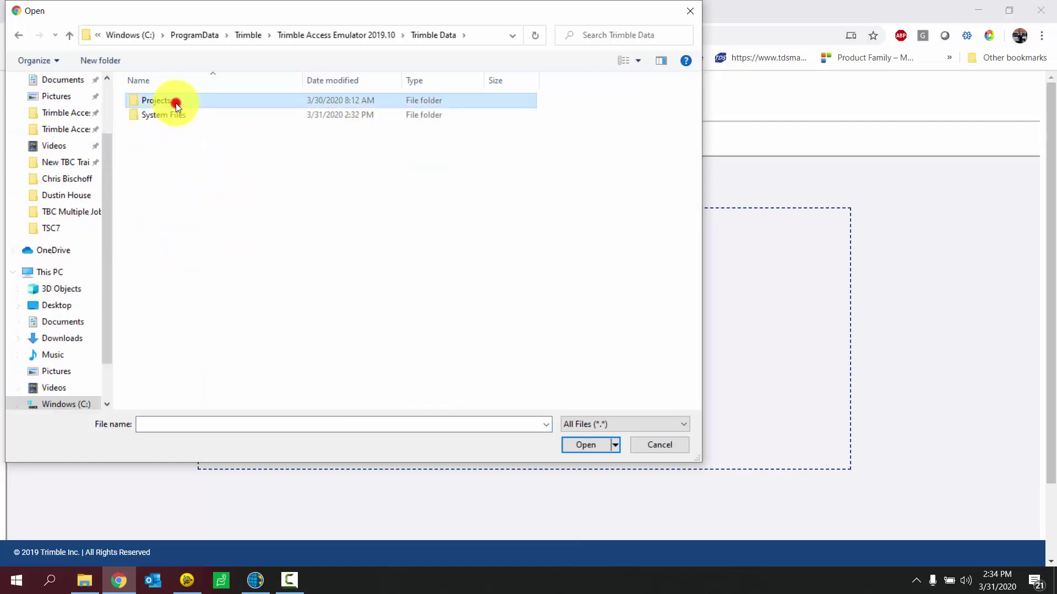
{"action": "double_click", "coordinate": [176, 104]}
{"action": "double_click", "coordinate": [173, 116]}
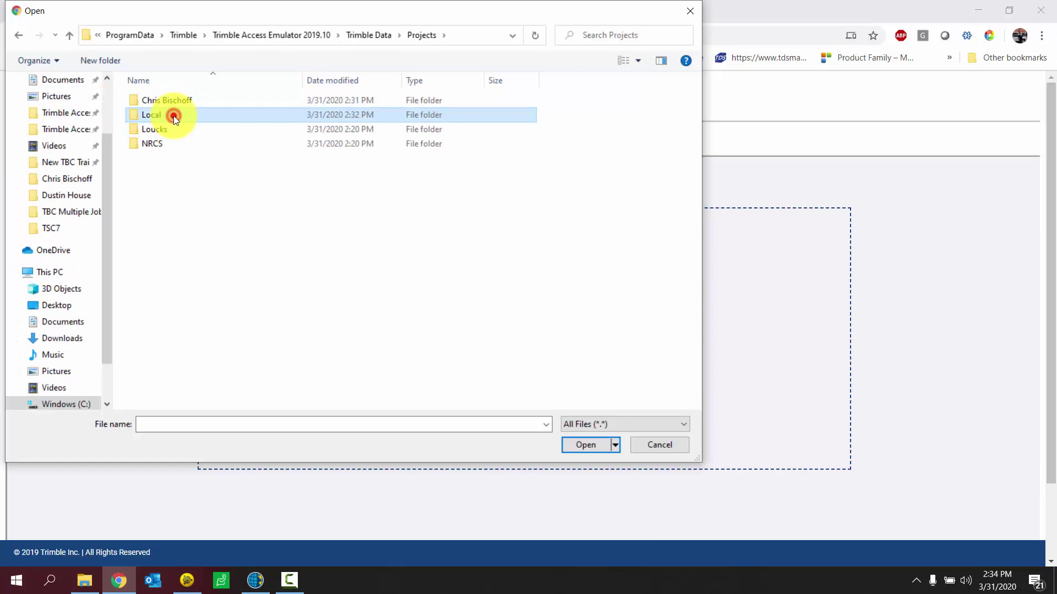
{"action": "left_click", "coordinate": [193, 130]}
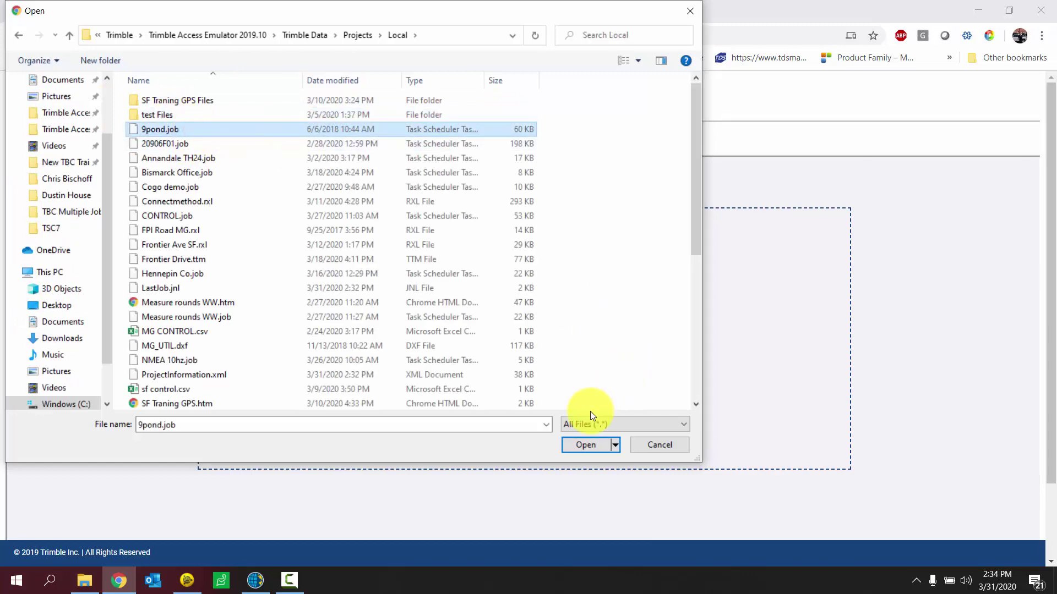
{"action": "left_click", "coordinate": [621, 422]}
{"action": "left_click", "coordinate": [591, 444]}
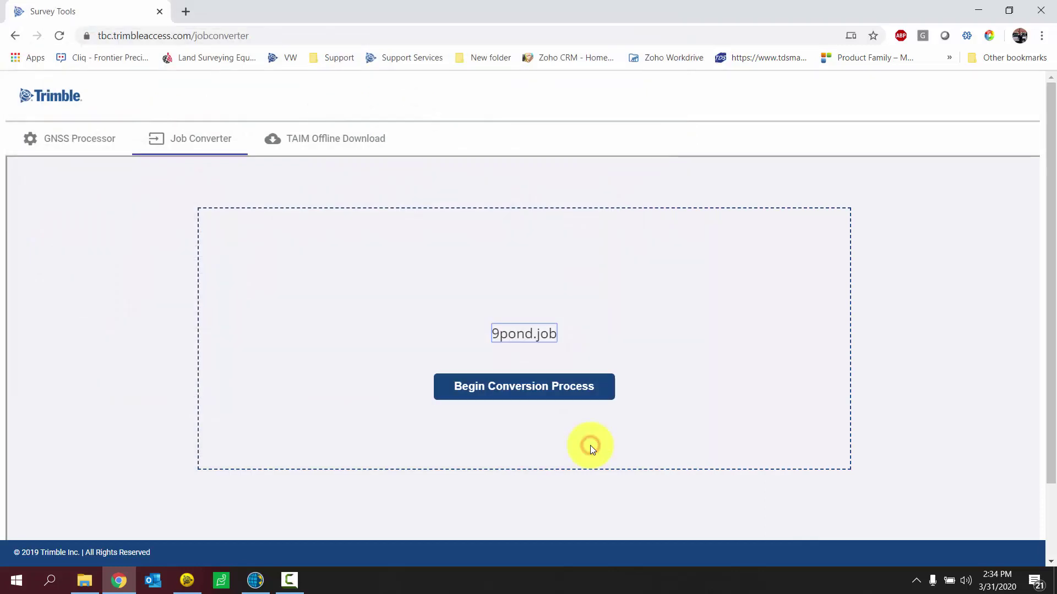
Step: Begin converting 9pond.job with Trimble Access 2019.00 as the target version
{"action": "left_click", "coordinate": [536, 390]}
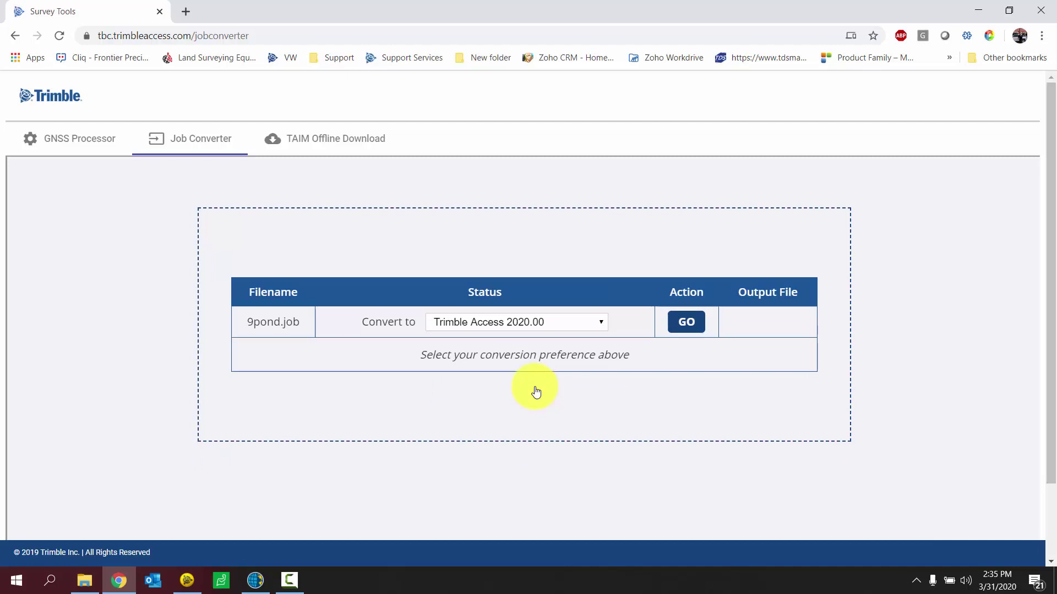
{"action": "left_click", "coordinate": [602, 321]}
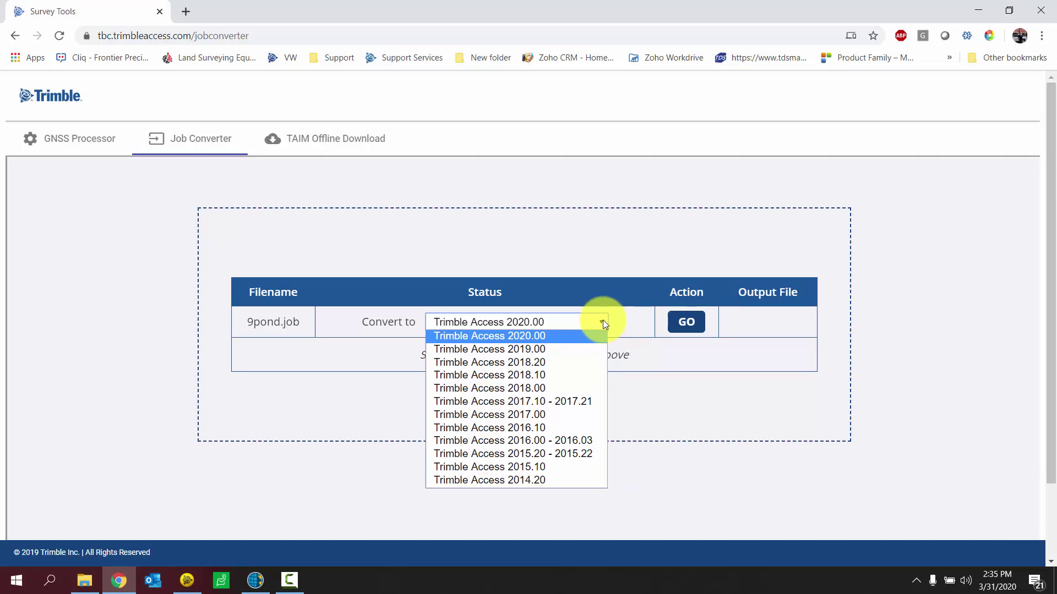
{"action": "left_click", "coordinate": [523, 349]}
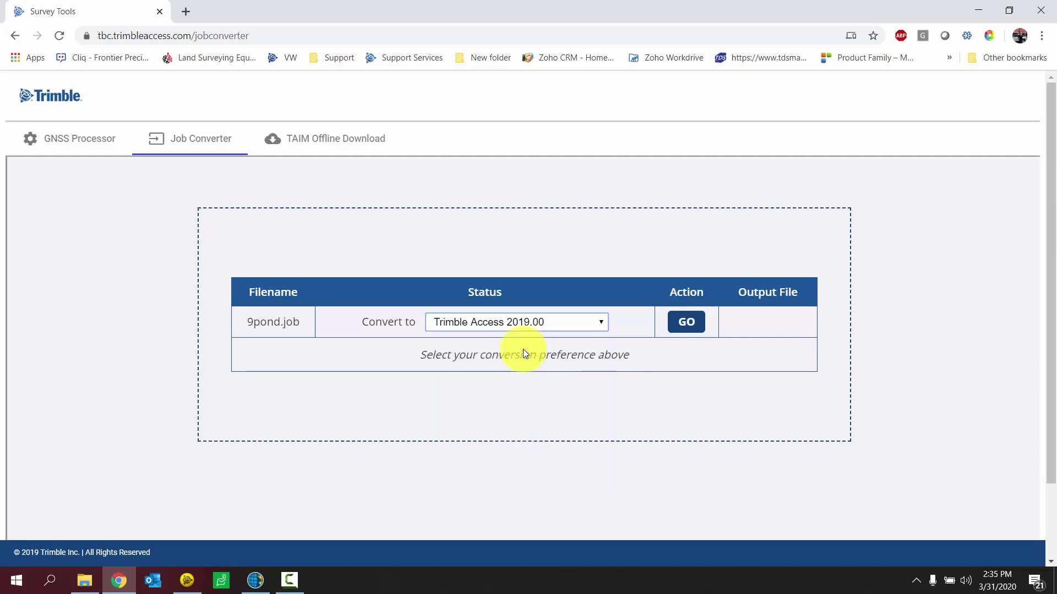
Step: Run the 9pond.job conversion to Trimble Access 2019.00 until it reports success
{"action": "left_click", "coordinate": [686, 323]}
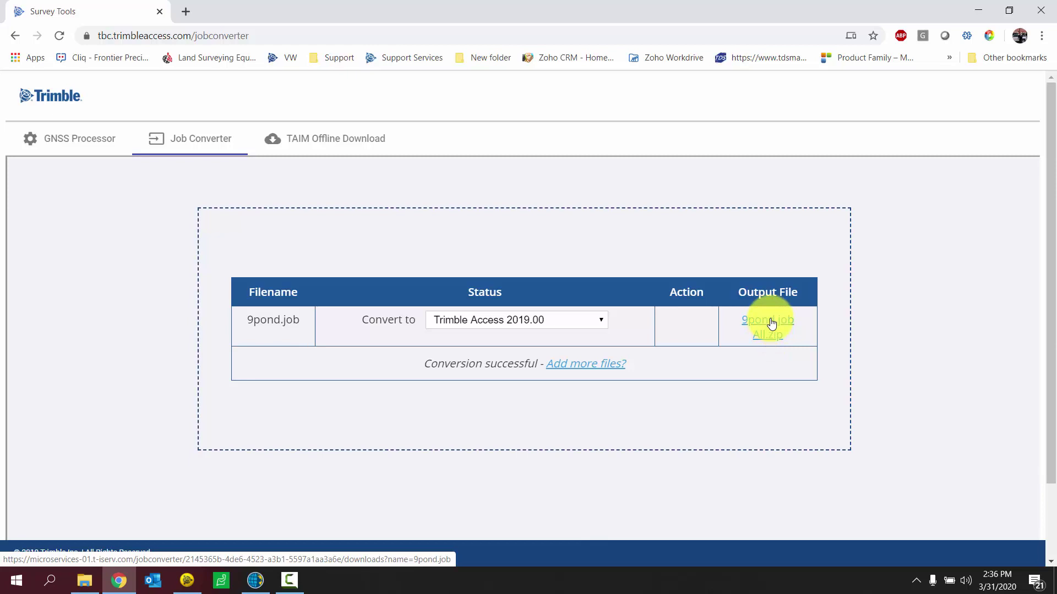
Step: Save the converted job into the emulator's Projects > Local folder as 9pond_new.job
{"action": "left_click", "coordinate": [771, 323]}
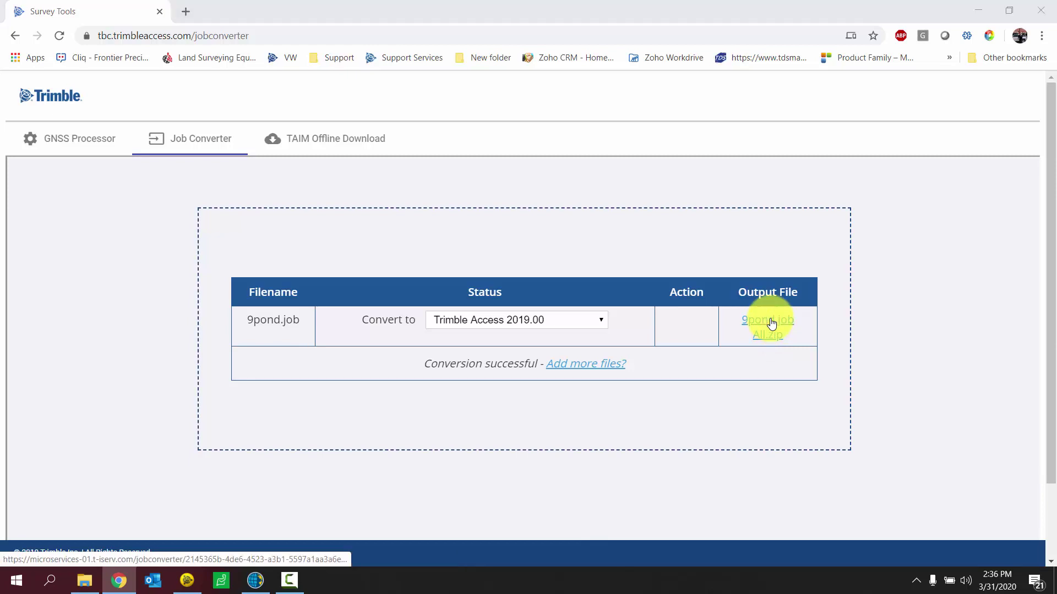
{"action": "scroll", "coordinate": [110, 165], "scroll_direction": "up", "scroll_amount": 3}
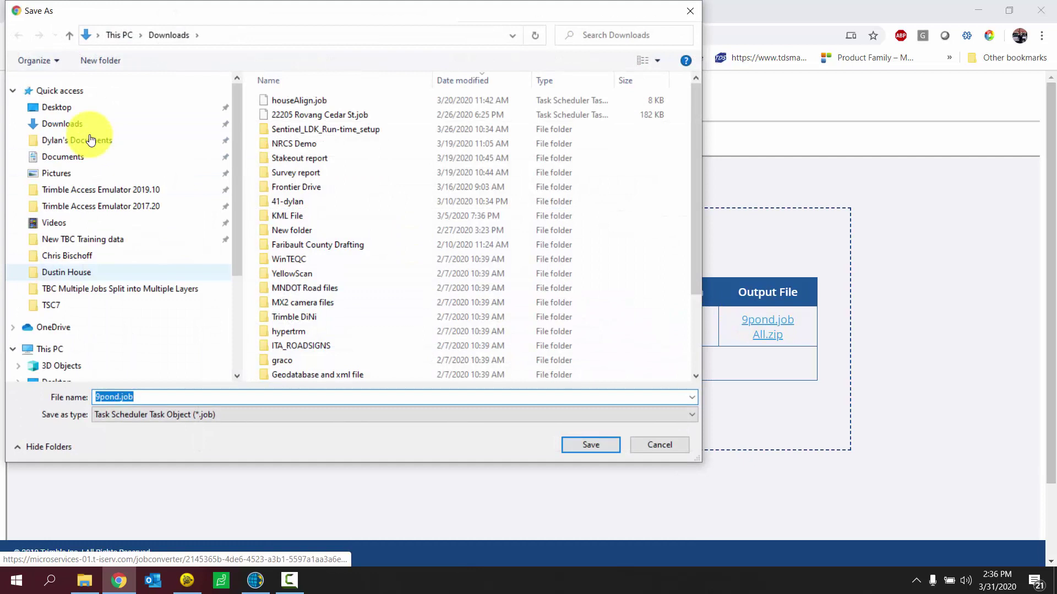
{"action": "left_click", "coordinate": [113, 190]}
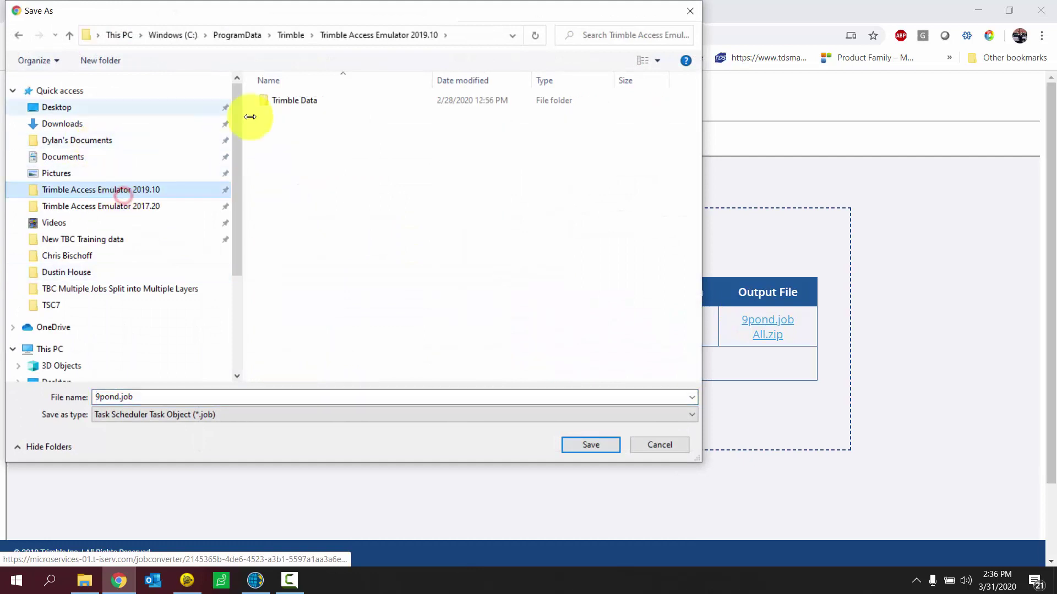
{"action": "double_click", "coordinate": [296, 103]}
{"action": "double_click", "coordinate": [295, 103]}
{"action": "double_click", "coordinate": [291, 117]}
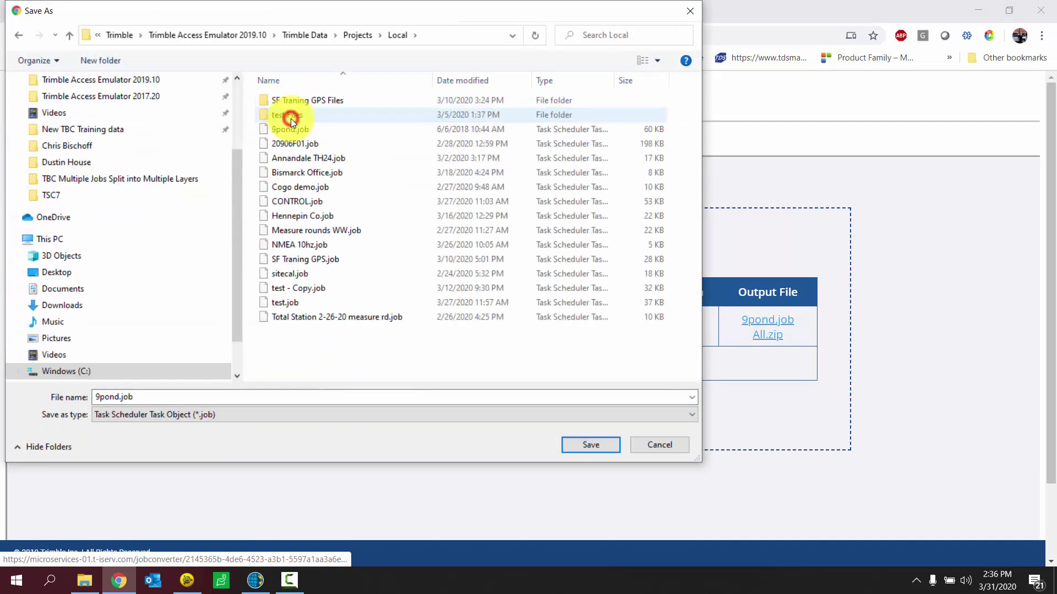
{"action": "double_click", "coordinate": [119, 397]}
{"action": "left_click", "coordinate": [119, 397]}
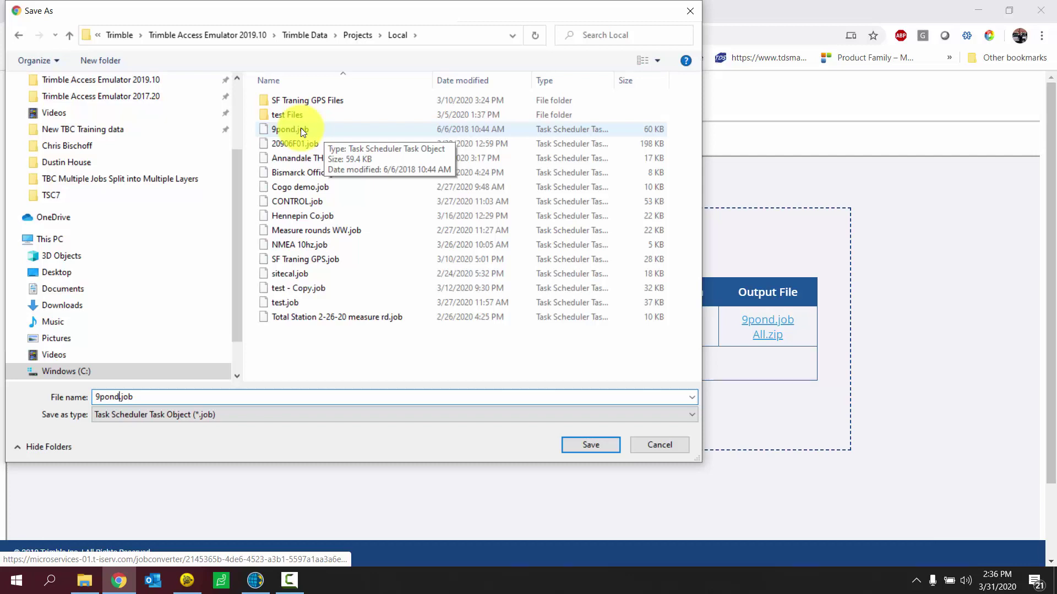
{"action": "left_click", "coordinate": [118, 399]}
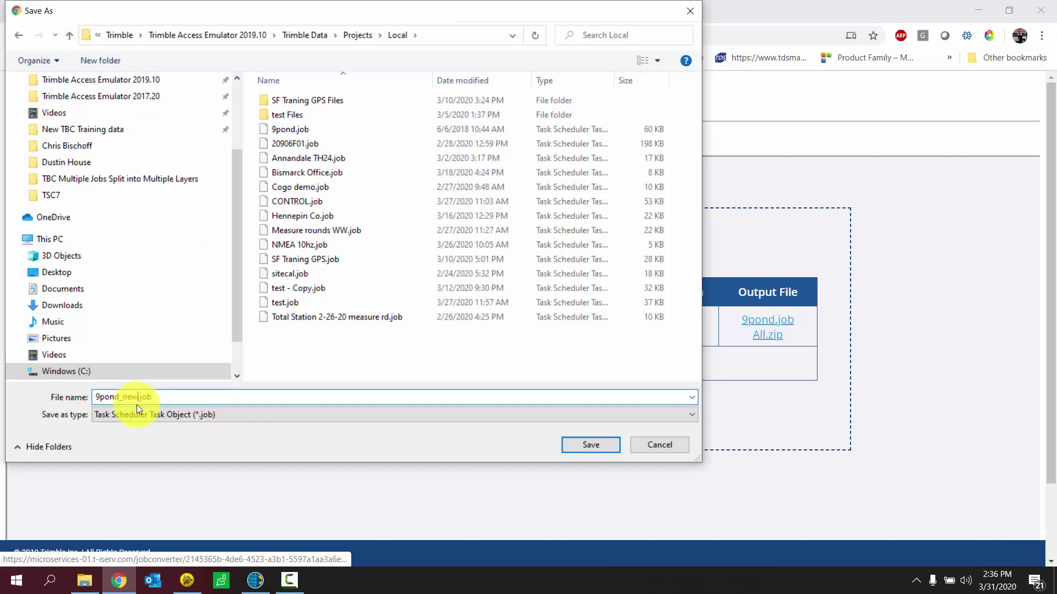
{"action": "left_click", "coordinate": [583, 446]}
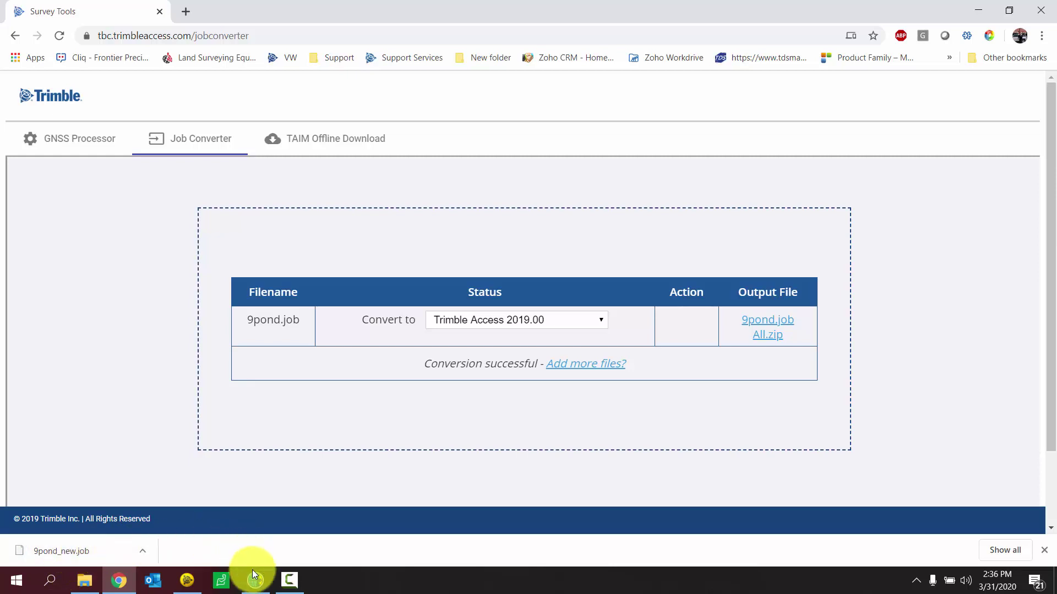
Step: Bring Trimble Access forward and close the About screen to show the map
{"action": "mouse_move", "coordinate": [255, 581]}
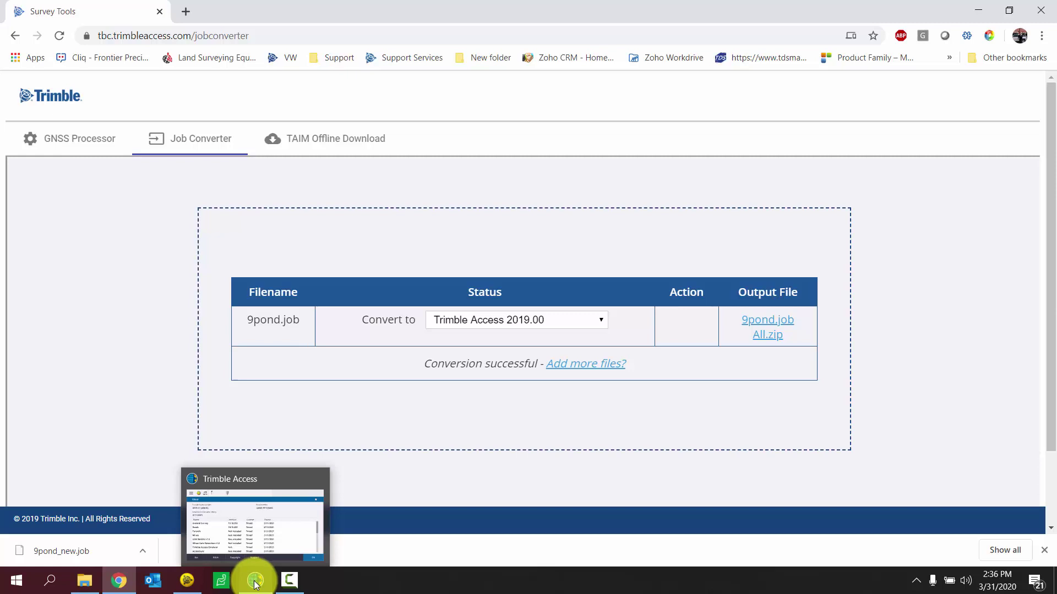
{"action": "left_click", "coordinate": [255, 582]}
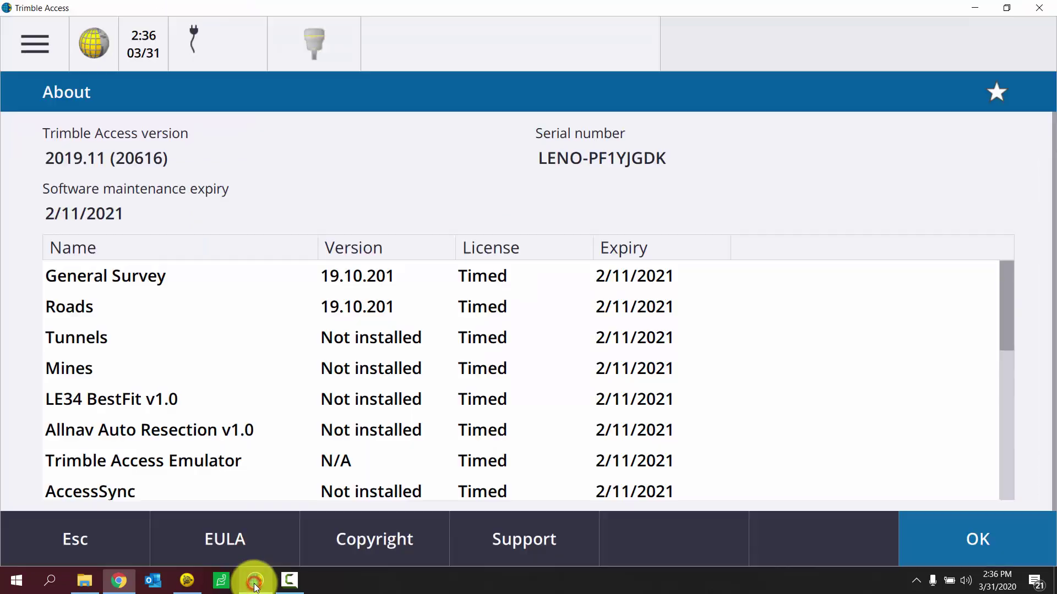
{"action": "left_click", "coordinate": [86, 538]}
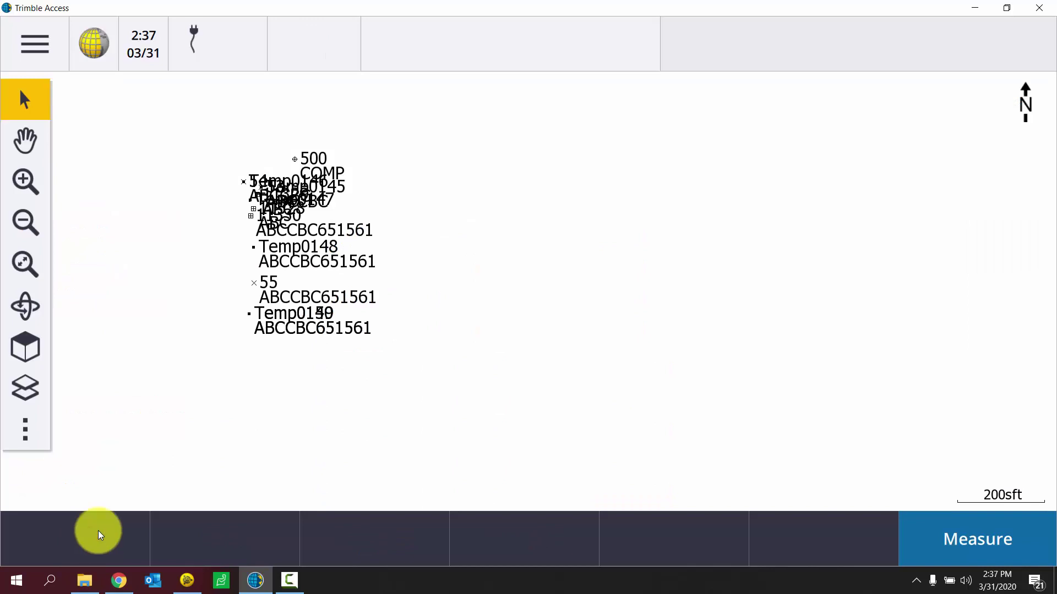
Step: Refresh the Local job list, select 9pond_new and open it
{"action": "left_click", "coordinate": [35, 44]}
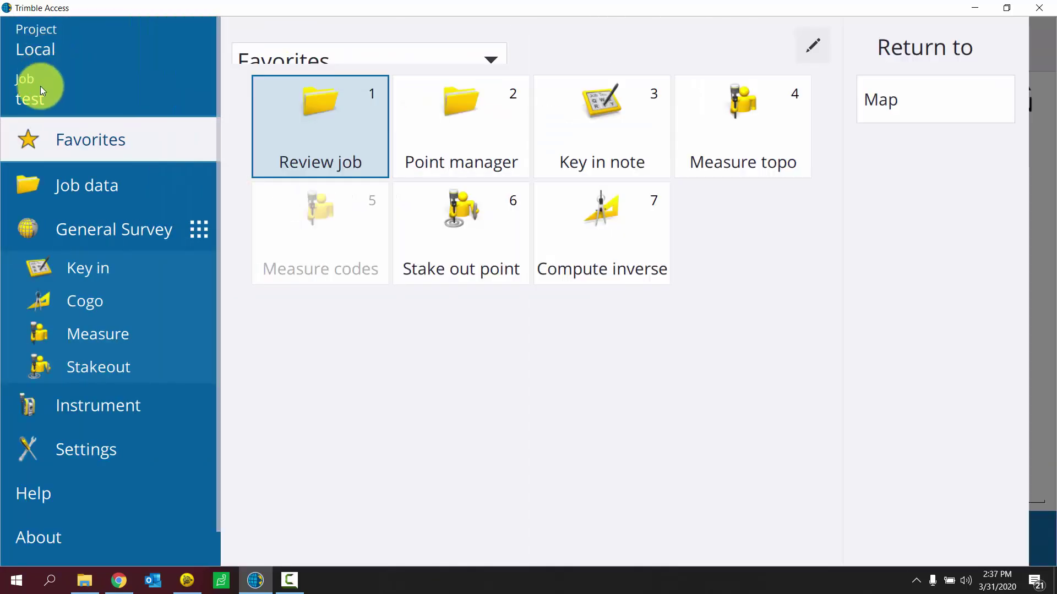
{"action": "left_click", "coordinate": [51, 96]}
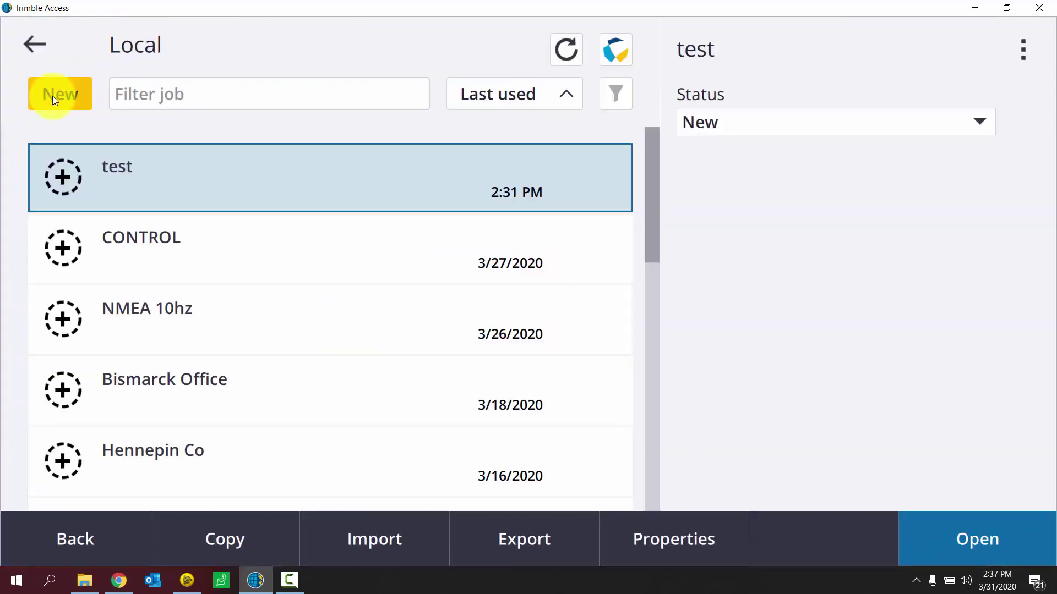
{"action": "left_click", "coordinate": [569, 51]}
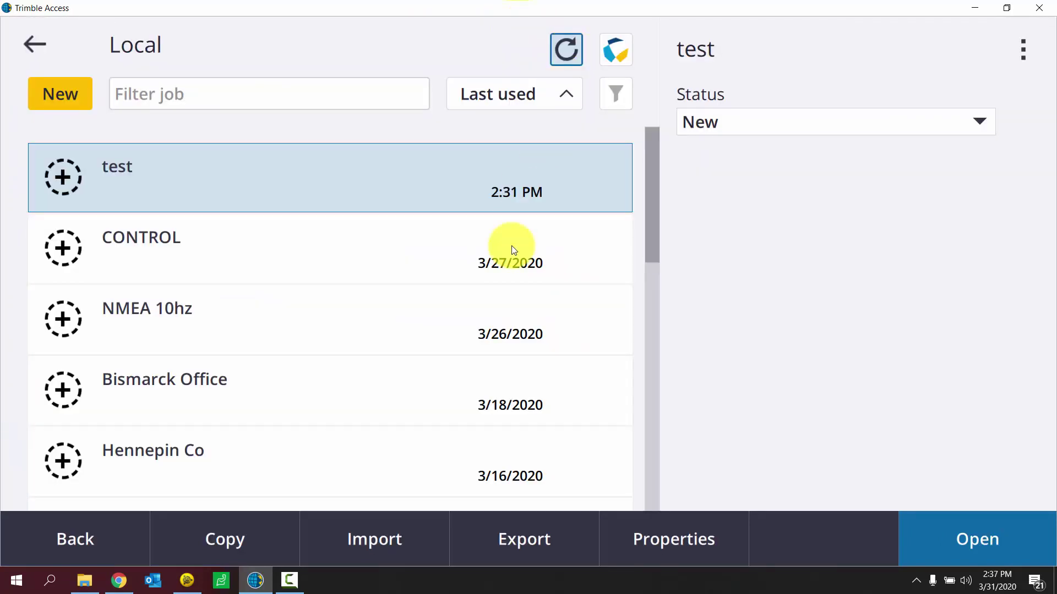
{"action": "scroll", "coordinate": [512, 250], "scroll_direction": "down", "scroll_amount": 10}
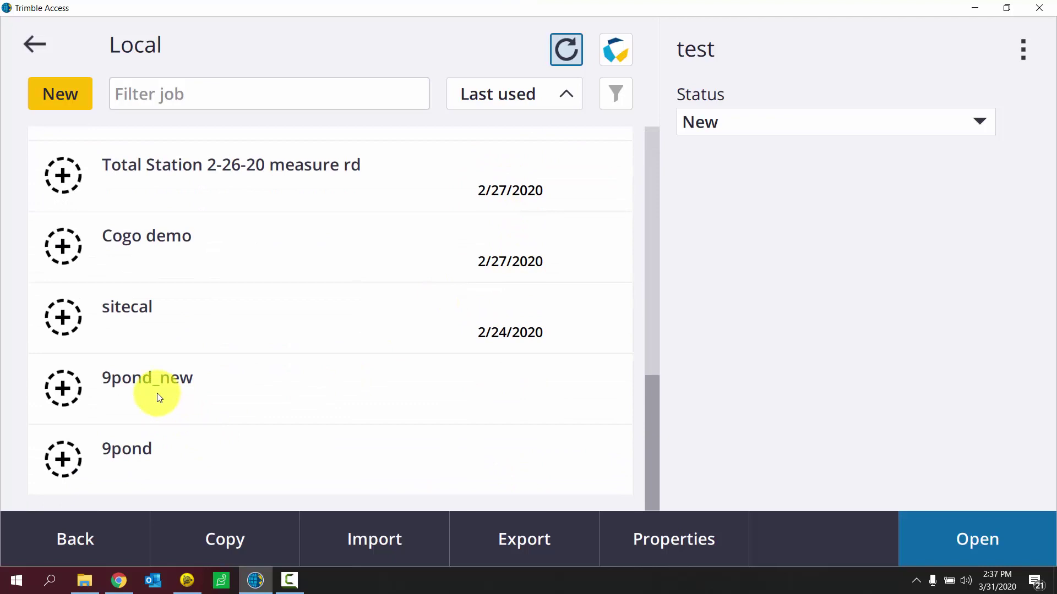
{"action": "left_click", "coordinate": [158, 397]}
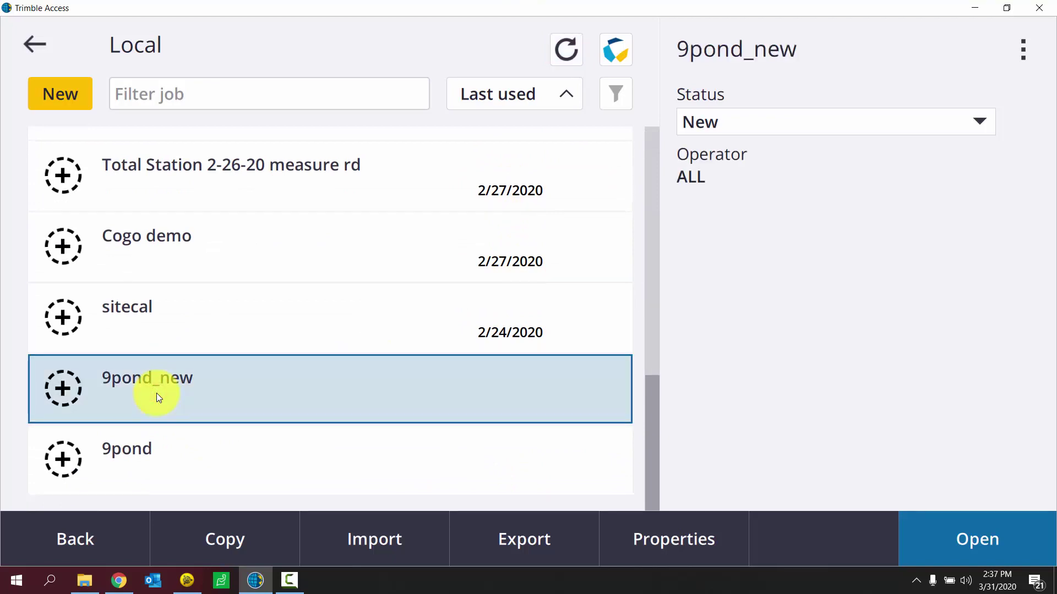
{"action": "left_click", "coordinate": [976, 543]}
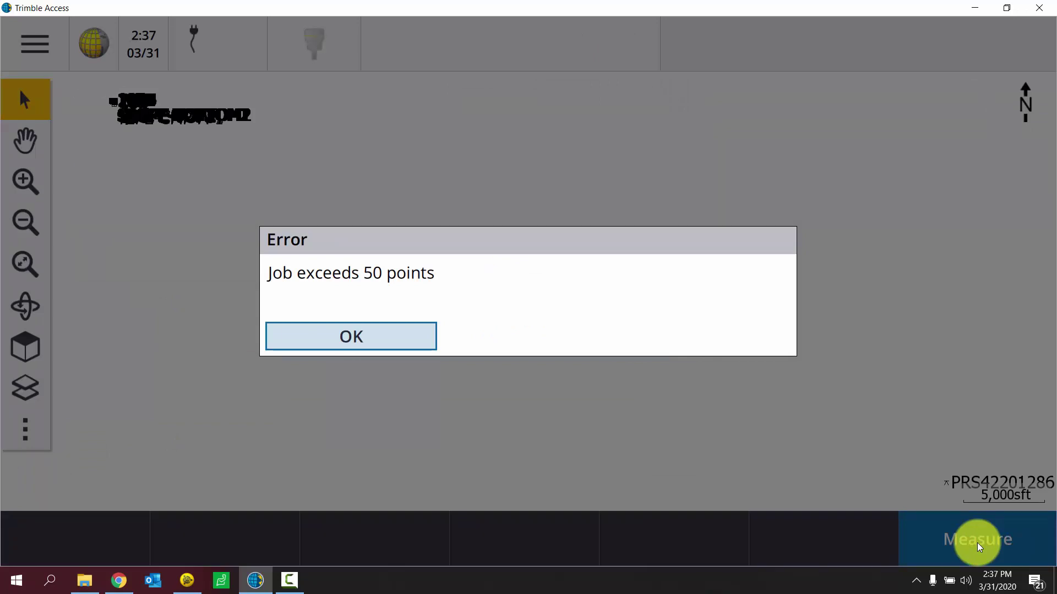
Step: Dismiss the 'Job exceeds 50 points' error to show the 9pond_new map
{"action": "key", "text": "Return"}
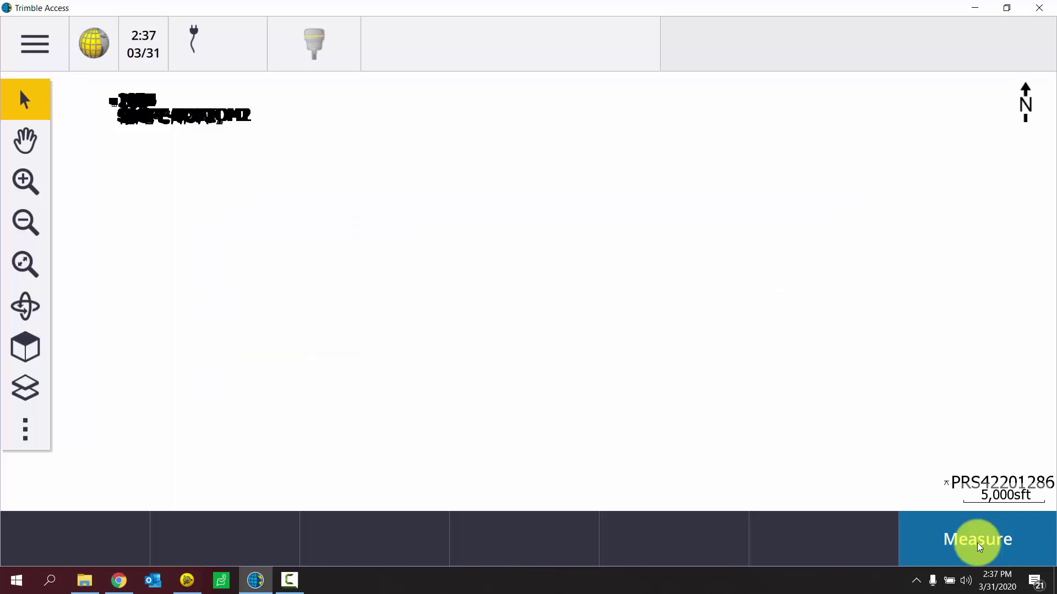